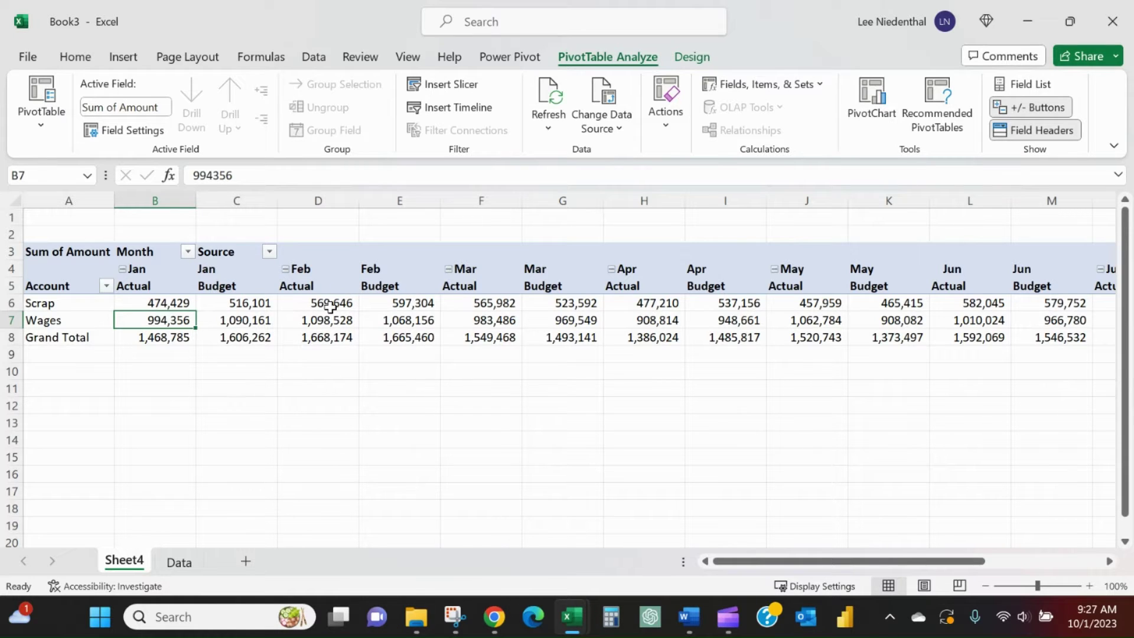
# Step: Select the Actual heading in B5 and bring up the Fields, Items, & Sets options
pyautogui.moveTo(330, 307)
pyautogui.moveTo(271, 302)
pyautogui.click(175, 289)
pyautogui.press('Right')
pyautogui.press('Left')
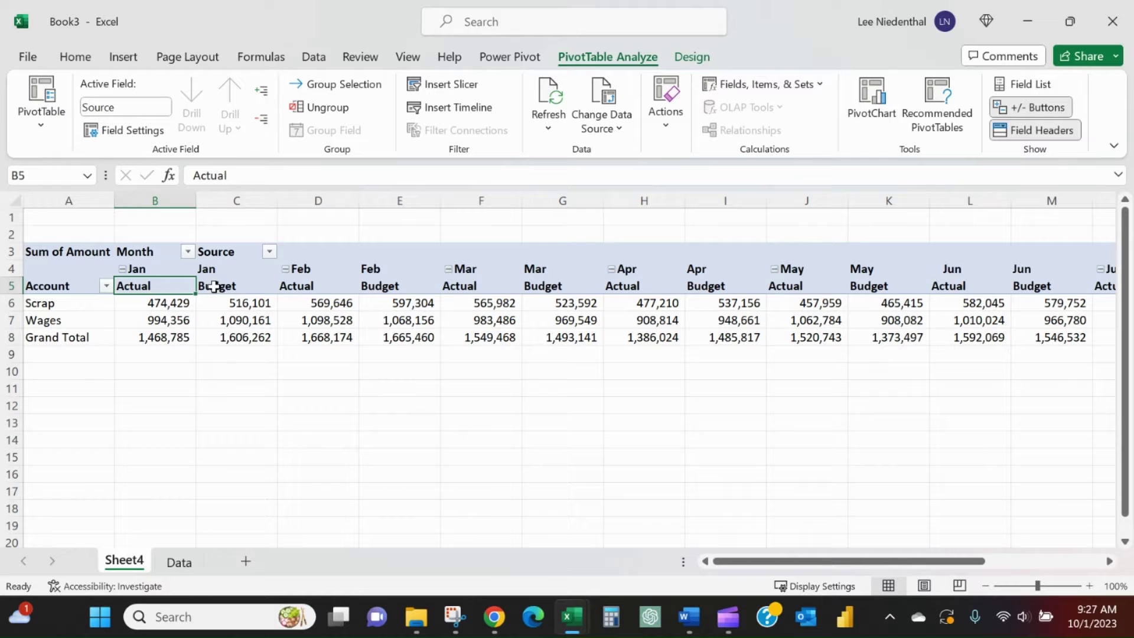
pyautogui.press('Right')
pyautogui.press('Left')
pyautogui.press('Right')
pyautogui.press('Left')
pyautogui.press('Right')
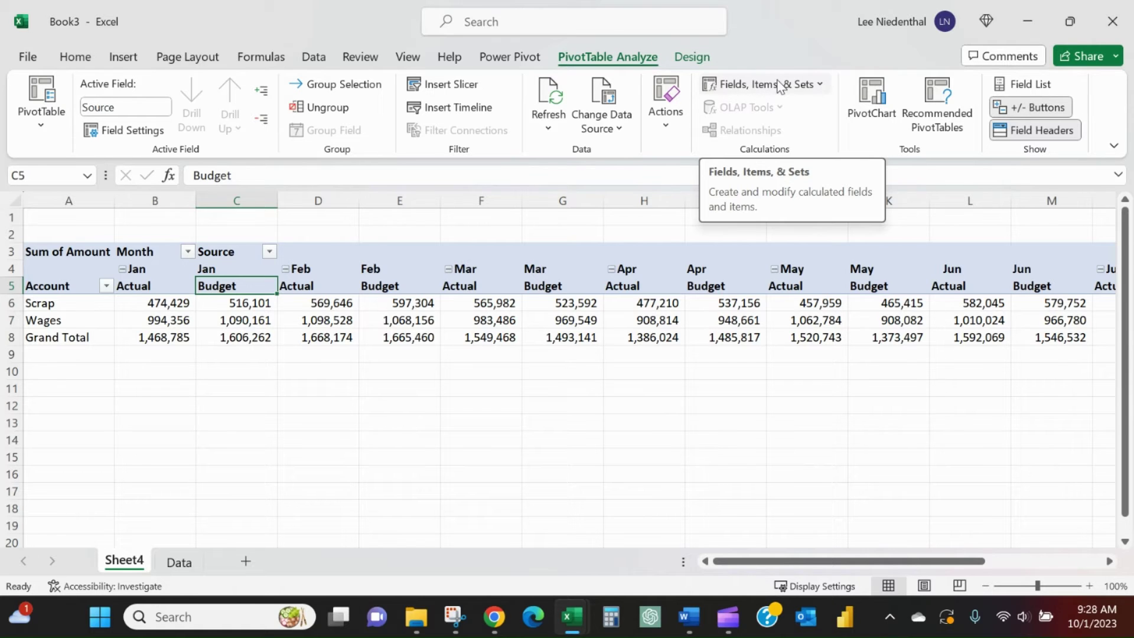
pyautogui.click(815, 86)
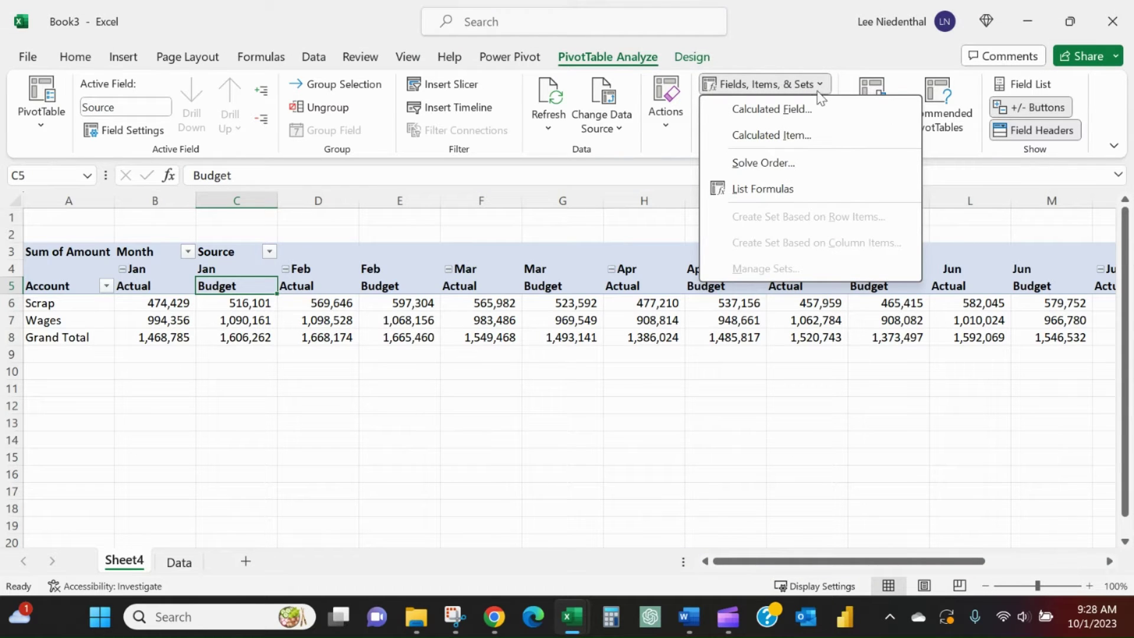
# Step: Create a calculated item named 'Var to Bud' with the formula = Actual - Budget
pyautogui.click(807, 140)
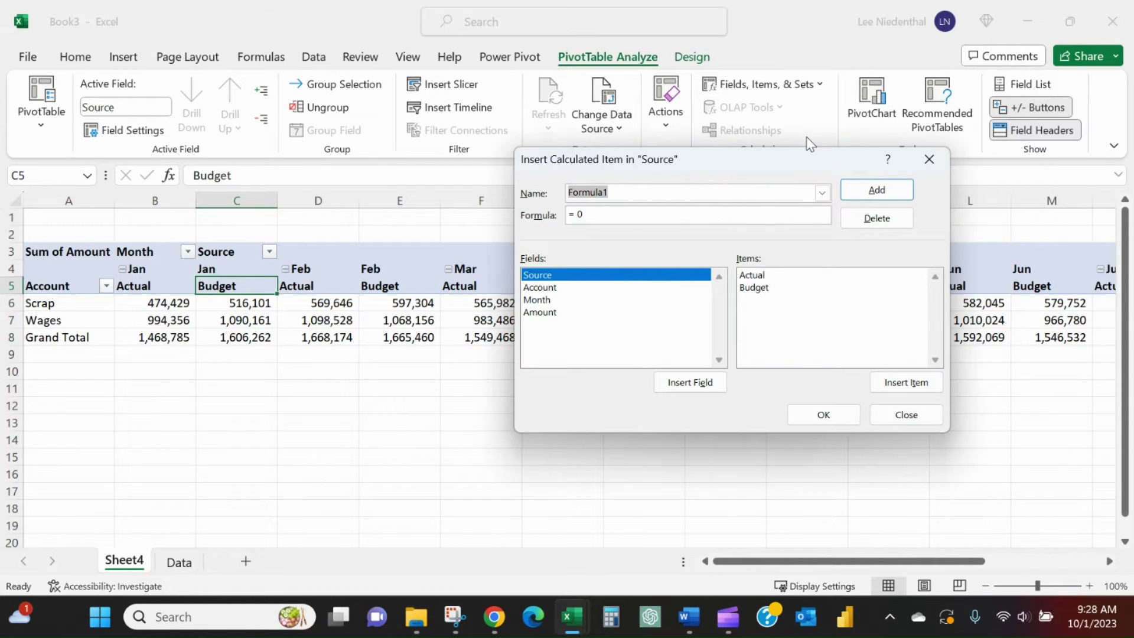
pyautogui.write('Var to Bud')
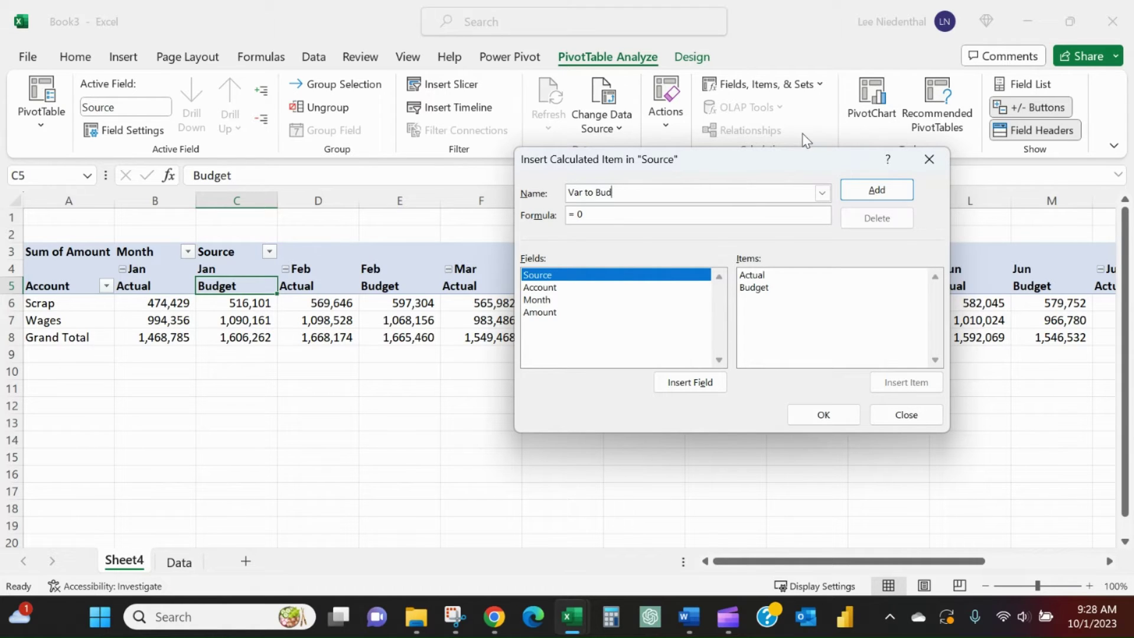
pyautogui.click(743, 213)
pyautogui.doubleClick(810, 276)
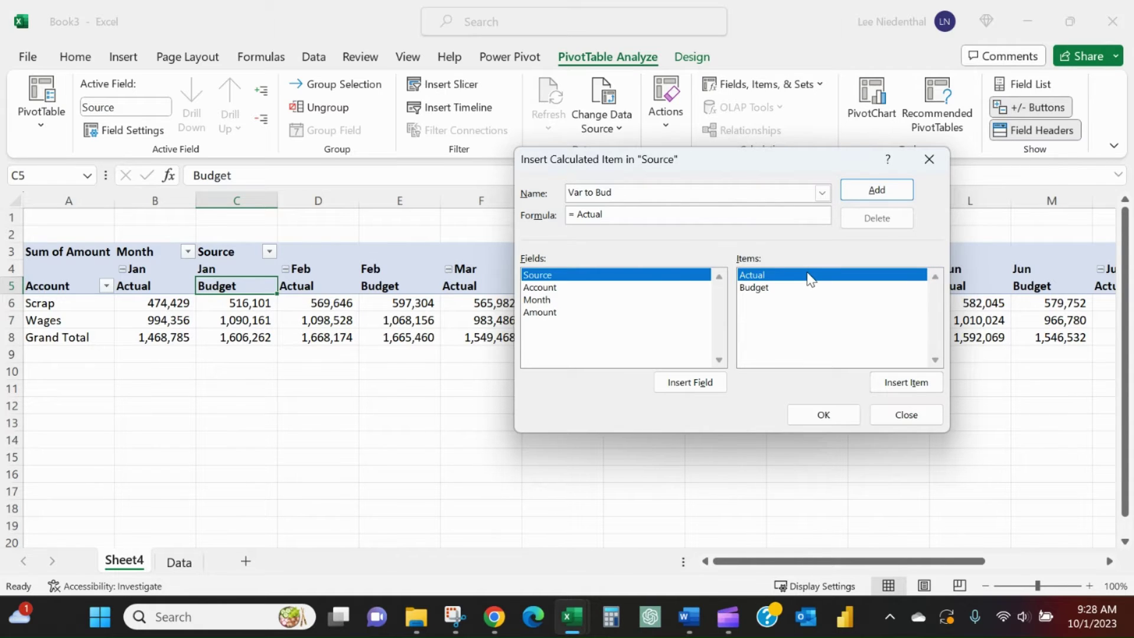
pyautogui.write('-')
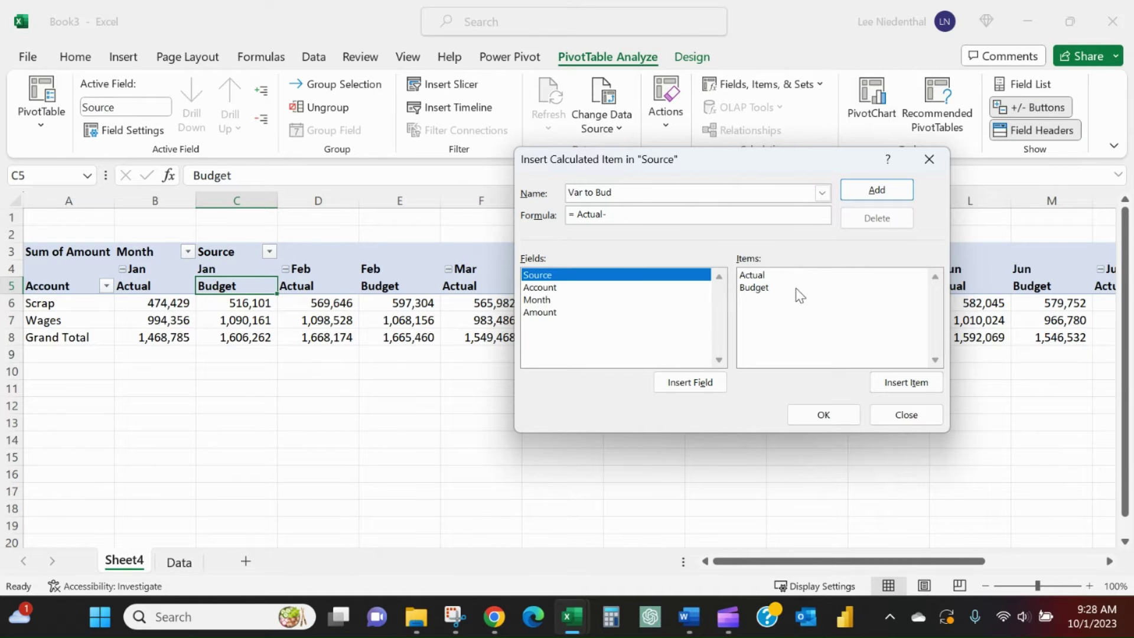
pyautogui.doubleClick(797, 289)
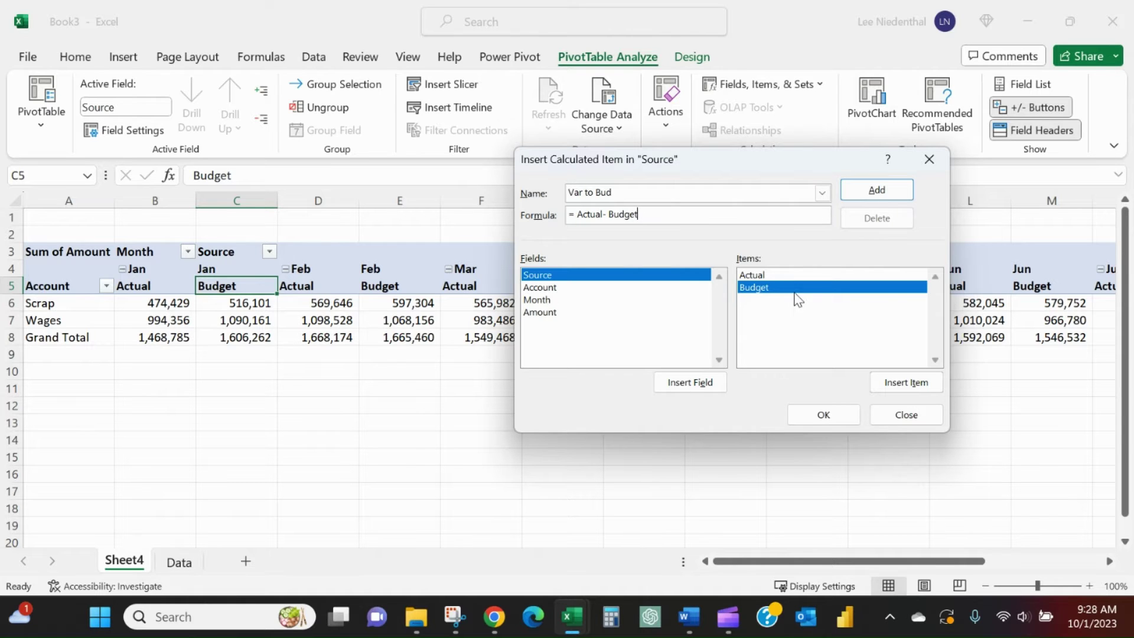
pyautogui.click(819, 413)
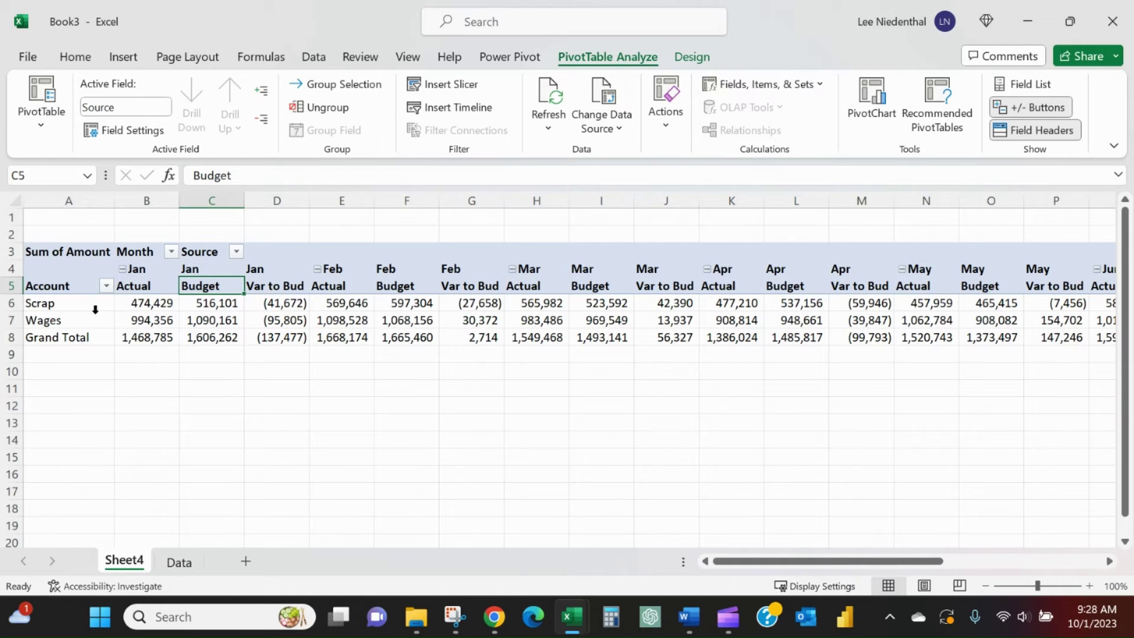
pyautogui.moveTo(155, 307)
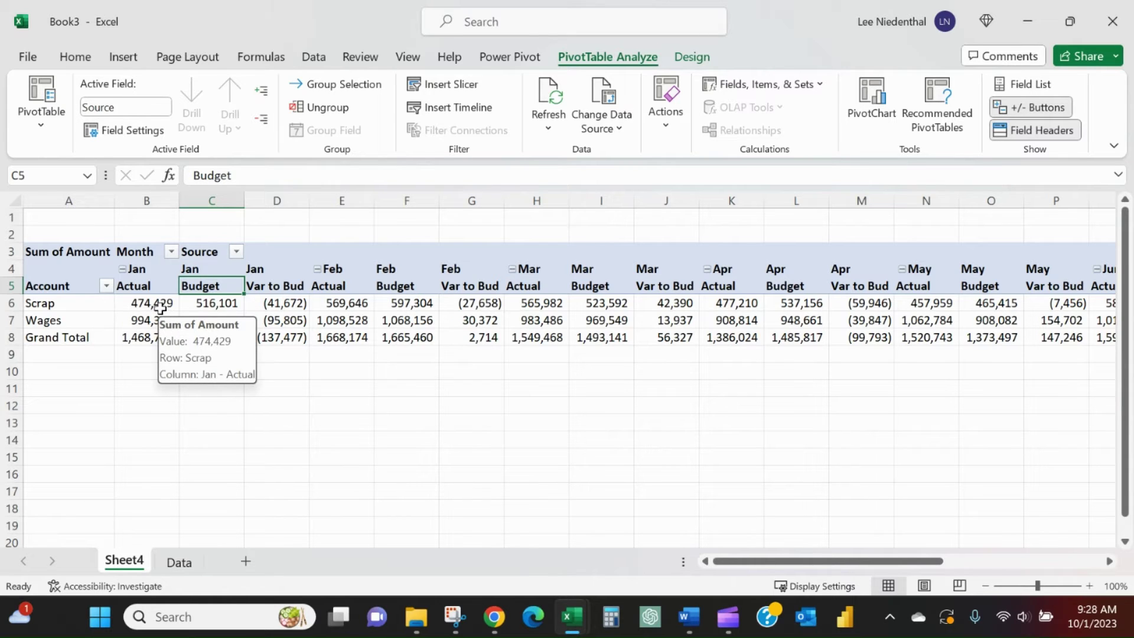
pyautogui.moveTo(229, 304)
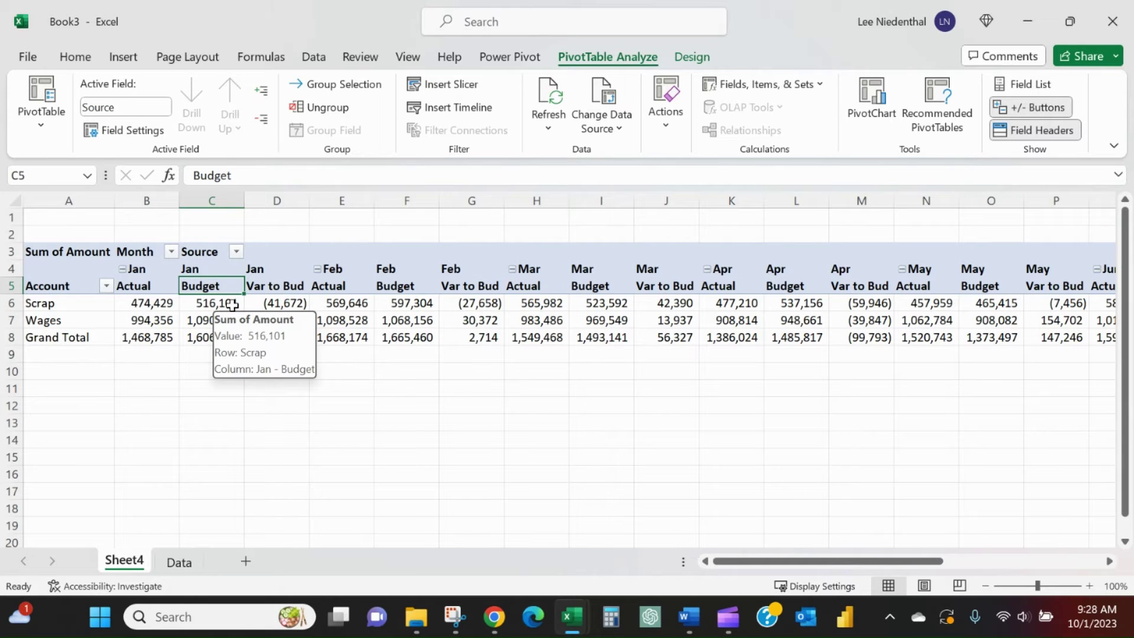
pyautogui.click(276, 303)
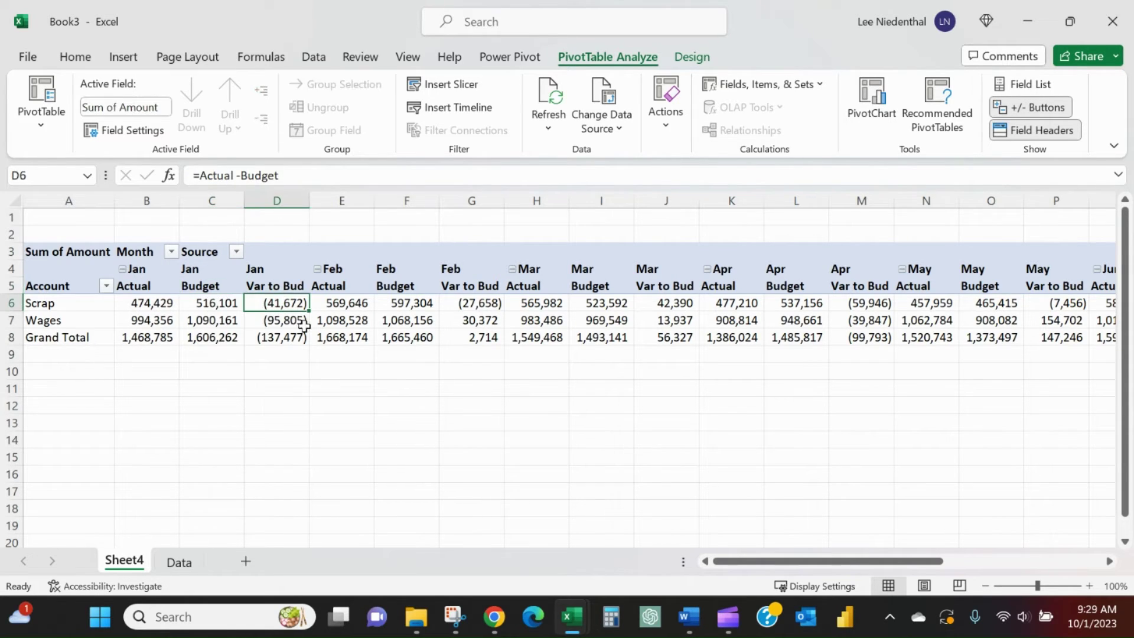
pyautogui.moveTo(308, 335)
pyautogui.click(479, 322)
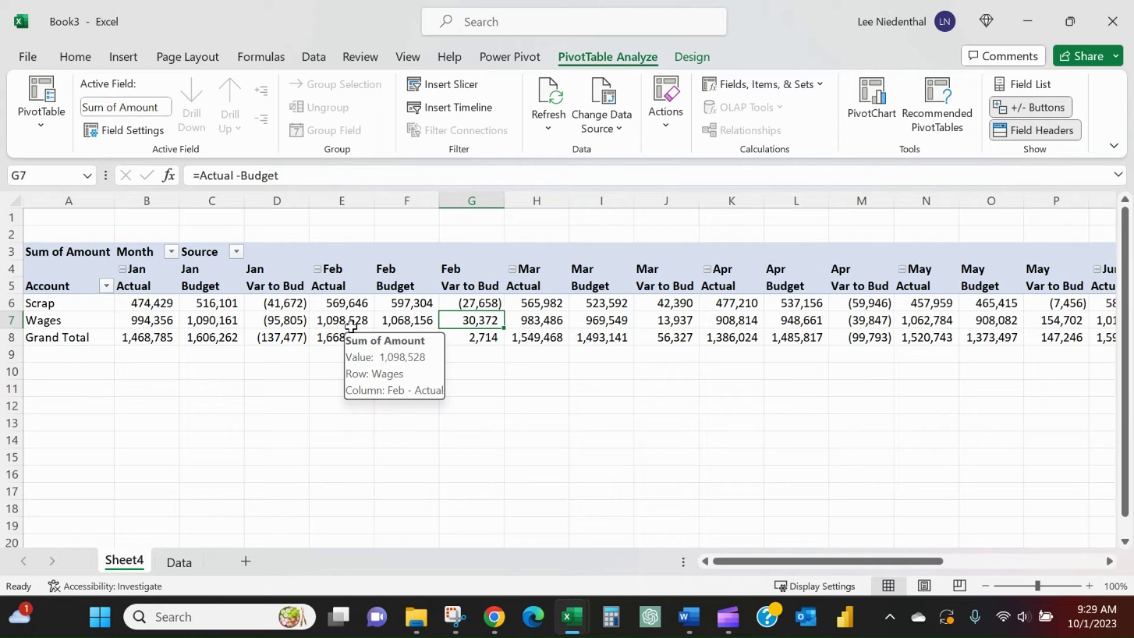
pyautogui.moveTo(360, 323)
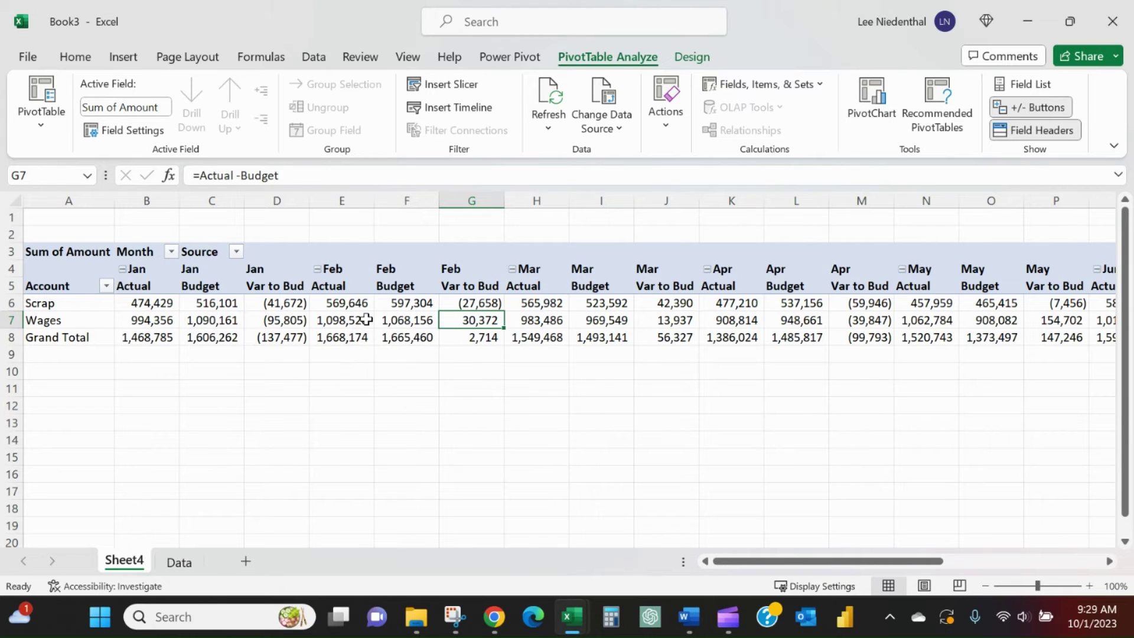
# Step: Select the Var to Bud ranges D6:D8, G6:G8, J6:J8, M6:M8 and P6:P8 together
pyautogui.moveTo(414, 322)
pyautogui.moveTo(264, 303); pyautogui.dragTo(271, 341)
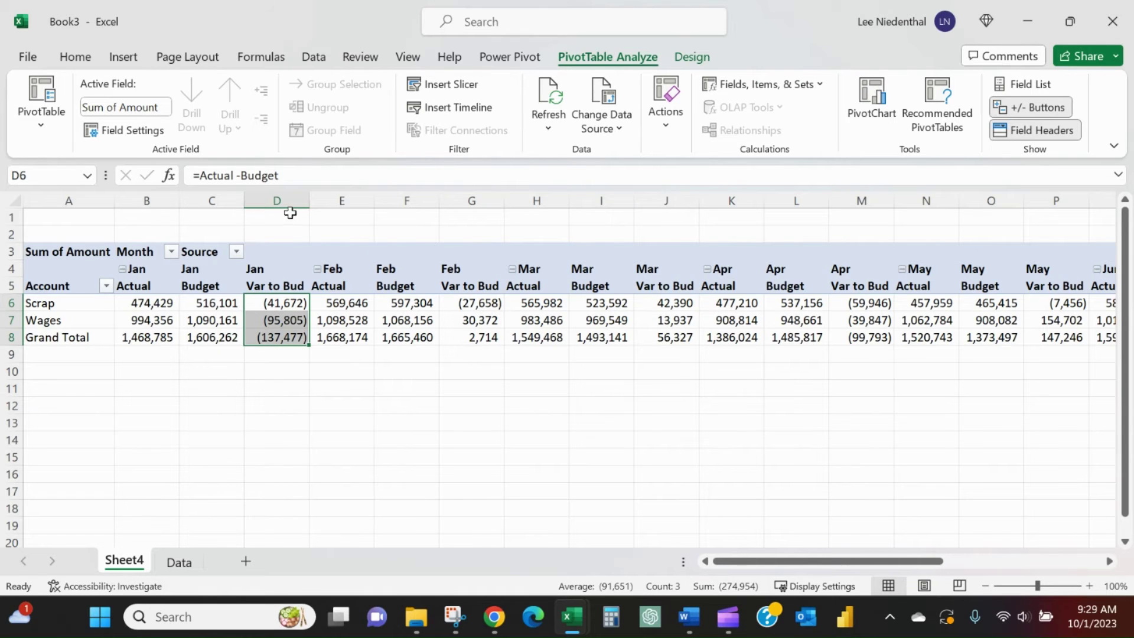
pyautogui.moveTo(480, 298); pyautogui.dragTo(483, 336)
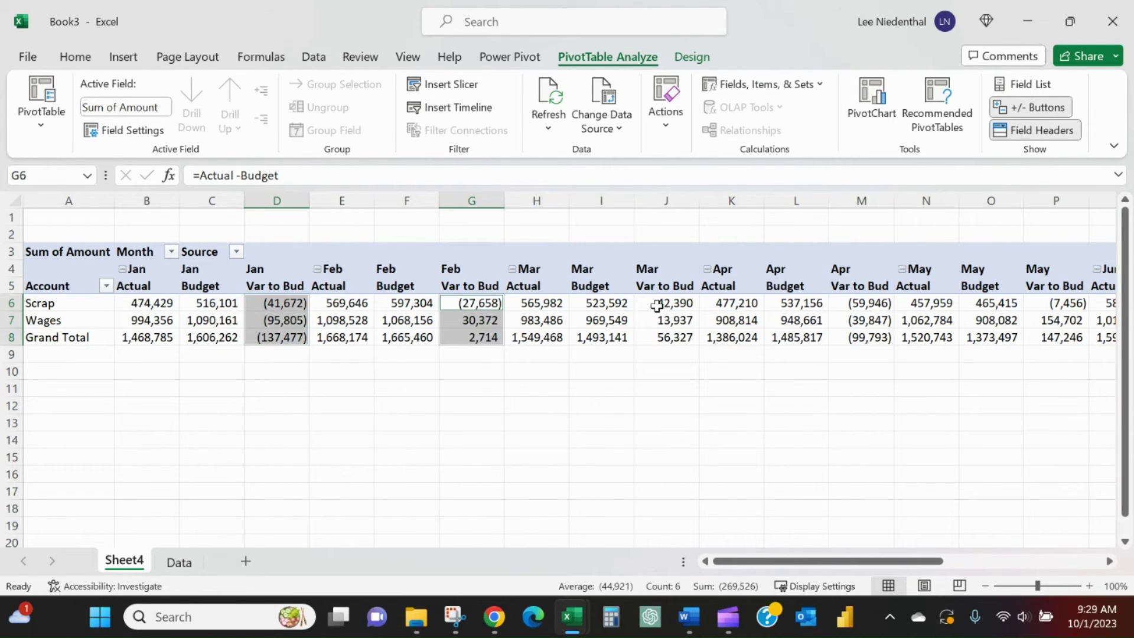
pyautogui.moveTo(657, 305); pyautogui.dragTo(667, 336)
pyautogui.moveTo(851, 302); pyautogui.dragTo(862, 337)
pyautogui.moveTo(1040, 304); pyautogui.dragTo(1047, 335)
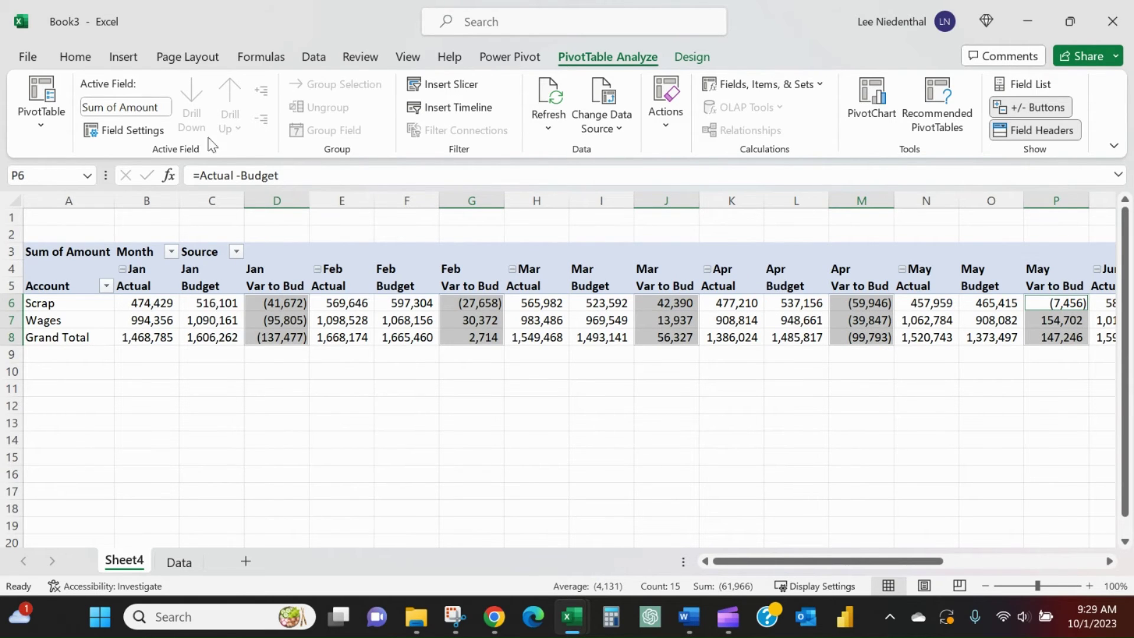
# Step: Start a new rule from Home via Conditional Formatting > Color Scales > More Rules
pyautogui.click(89, 57)
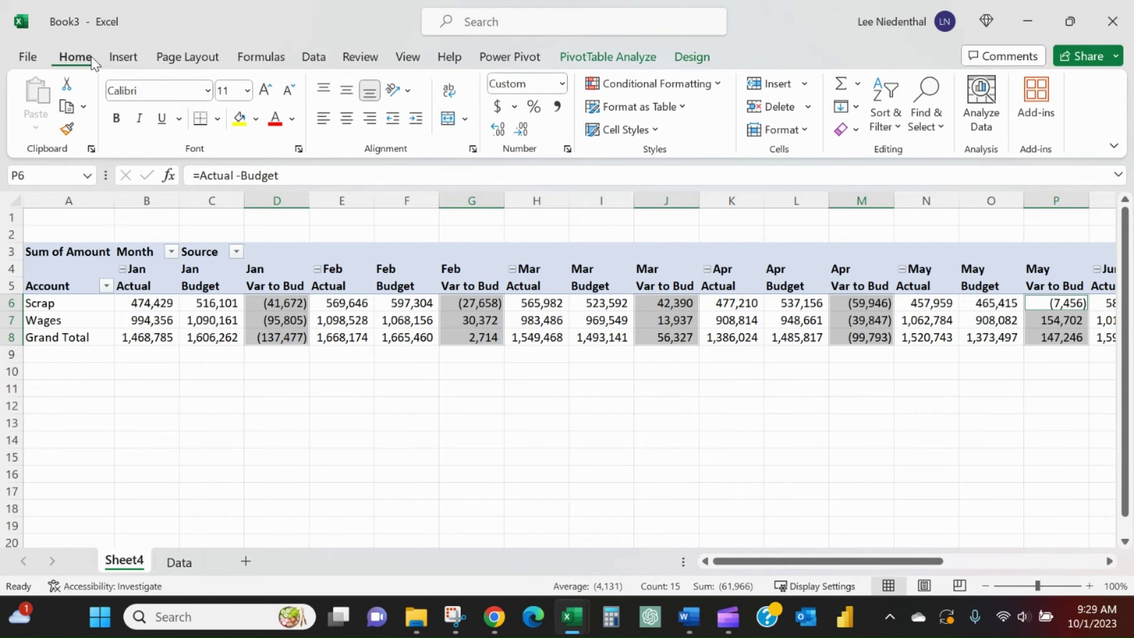
pyautogui.click(669, 84)
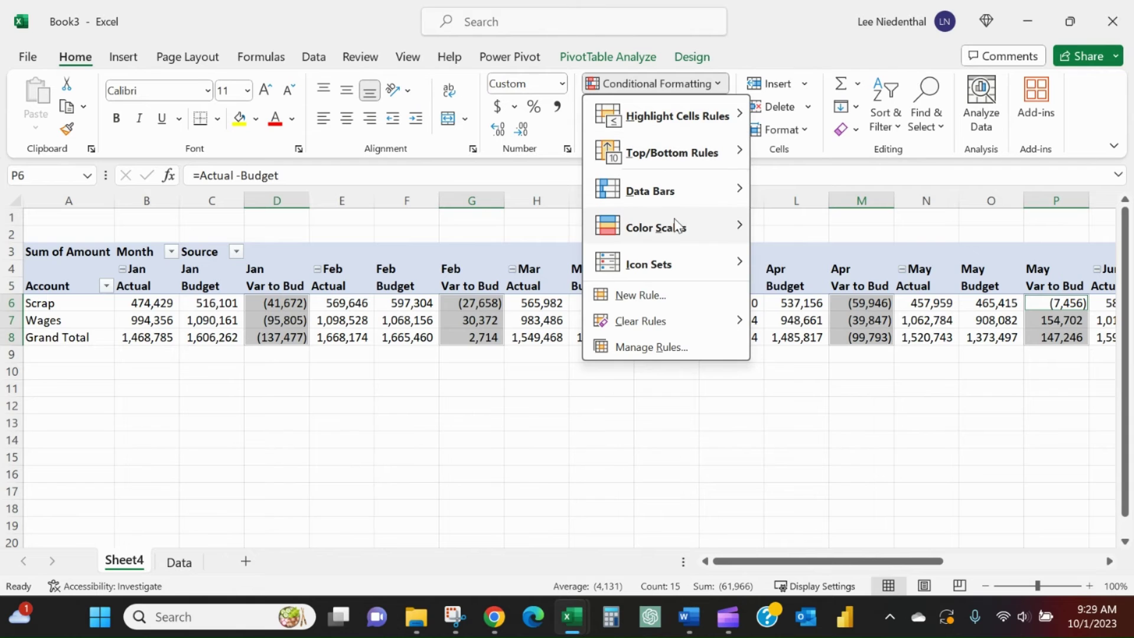
pyautogui.moveTo(677, 229)
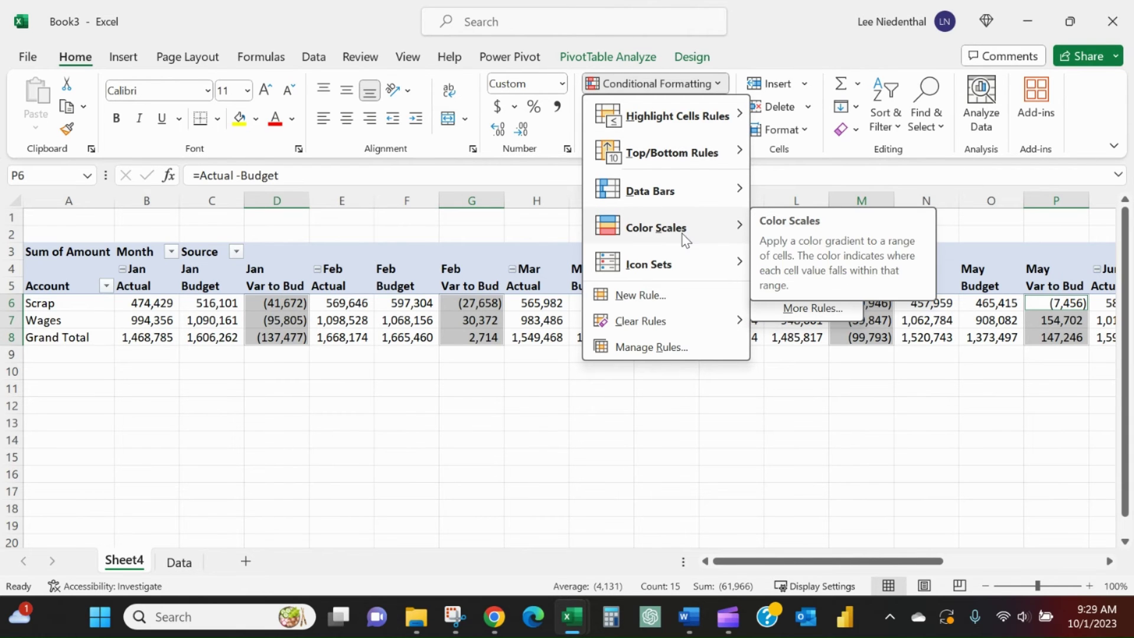
pyautogui.click(804, 314)
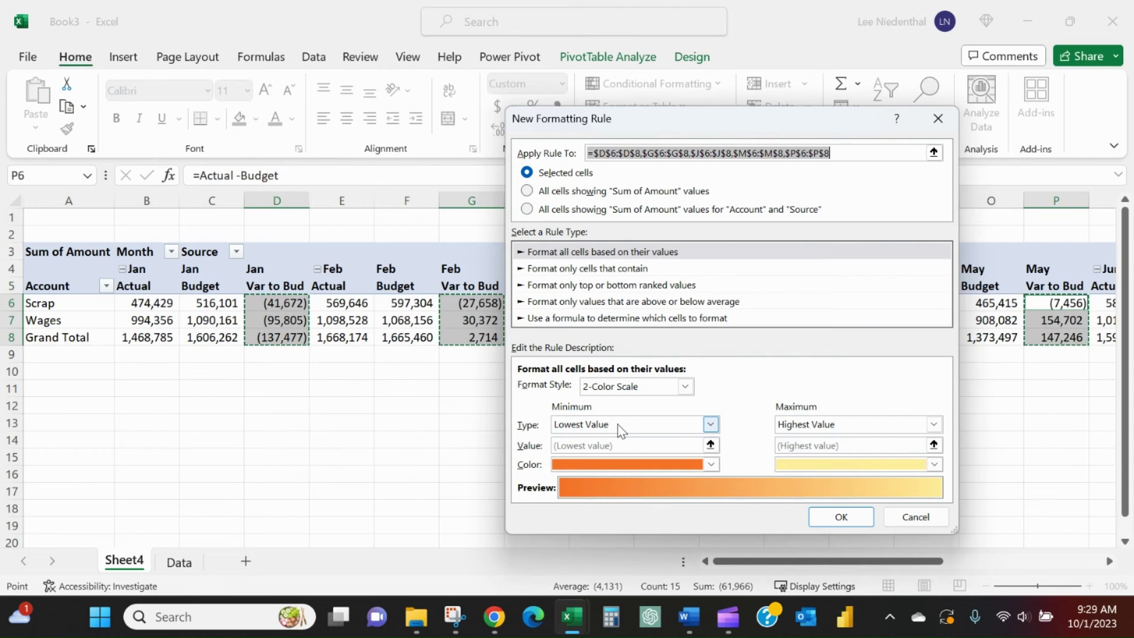
# Step: Make the 2-Color Scale green for the minimum and red for the maximum, and apply it
pyautogui.click(709, 464)
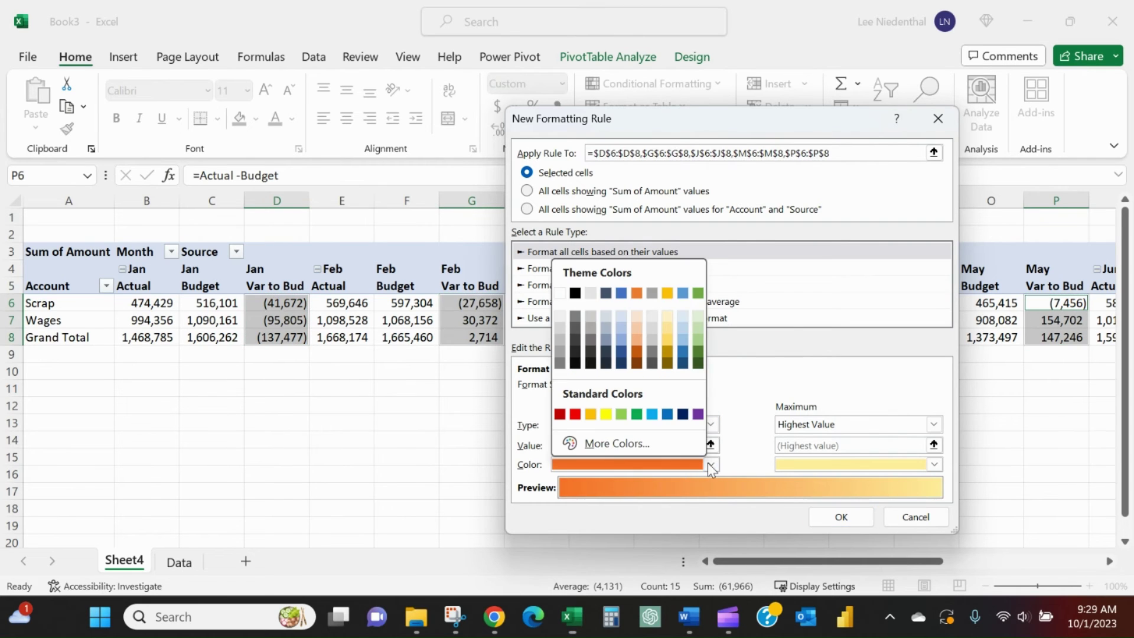
pyautogui.click(635, 414)
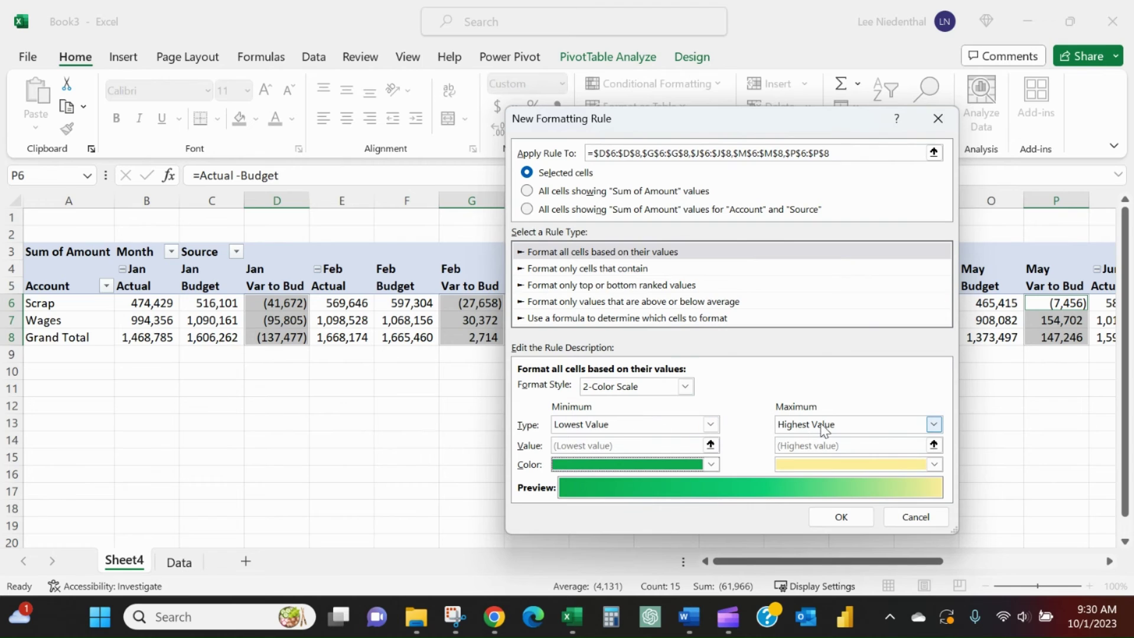
pyautogui.click(933, 465)
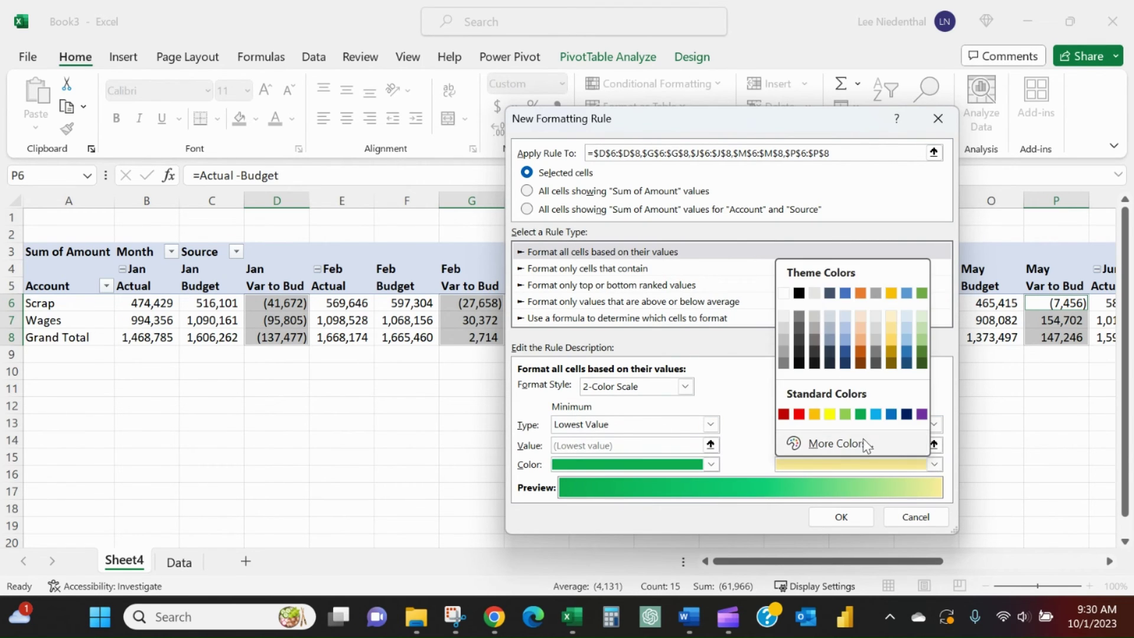
pyautogui.click(799, 414)
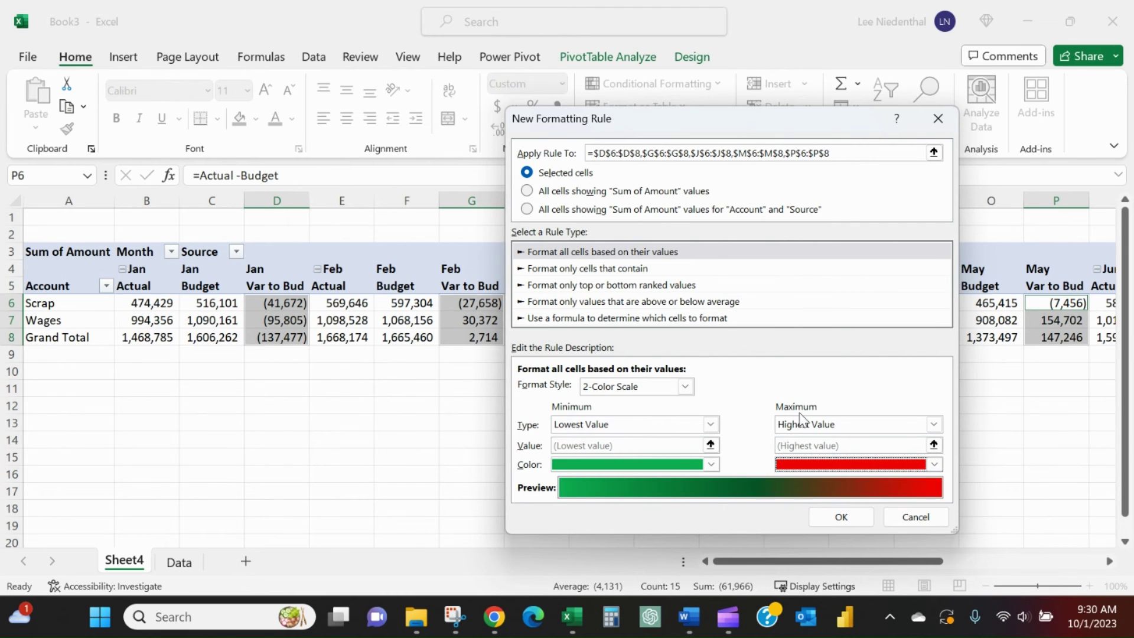
pyautogui.click(834, 518)
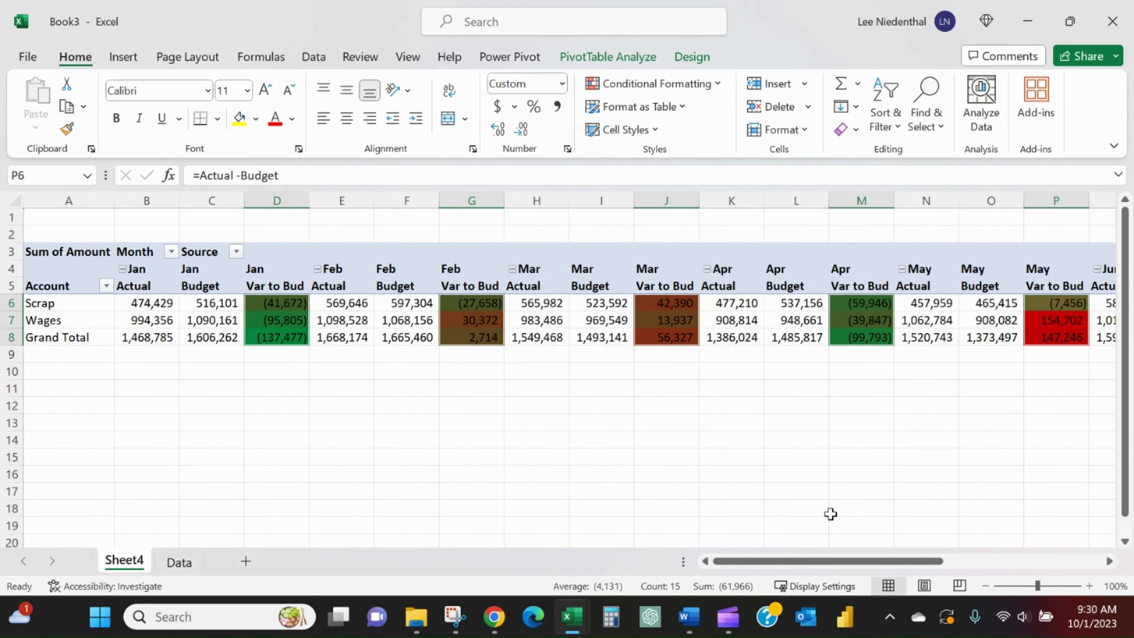
pyautogui.click(387, 408)
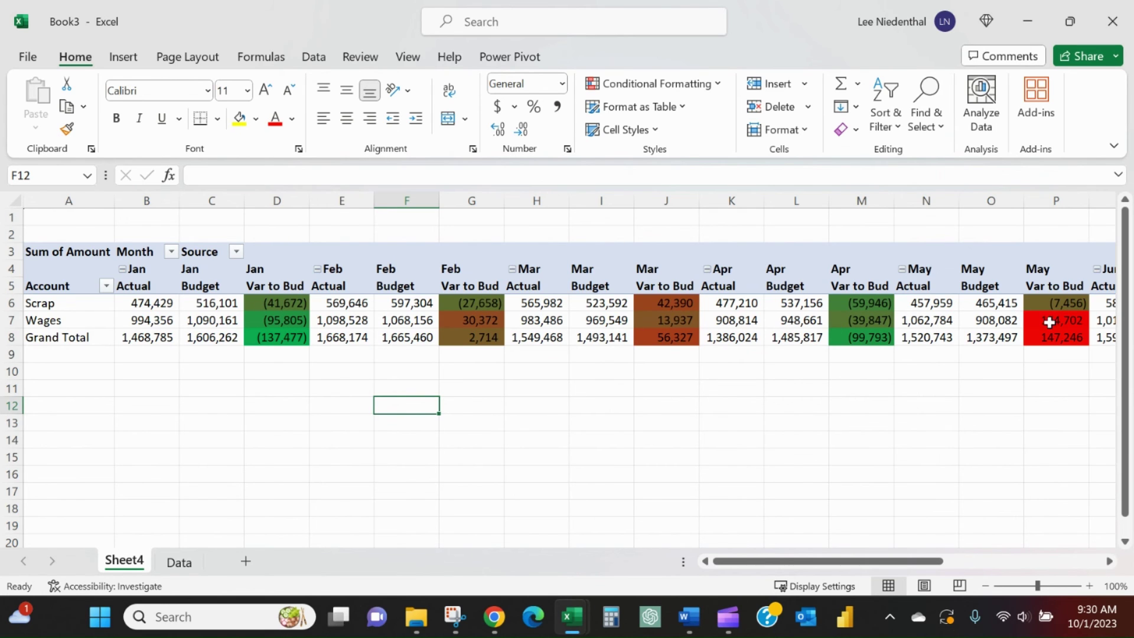
pyautogui.moveTo(1041, 321)
pyautogui.click(1044, 321)
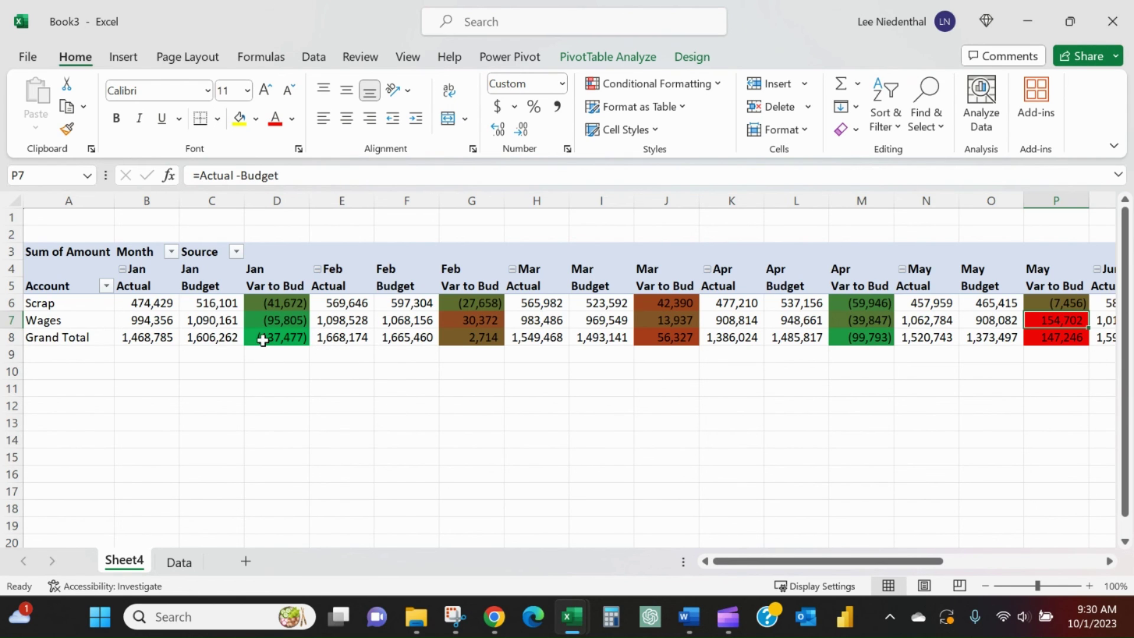
pyautogui.moveTo(264, 340)
pyautogui.moveTo(1046, 320)
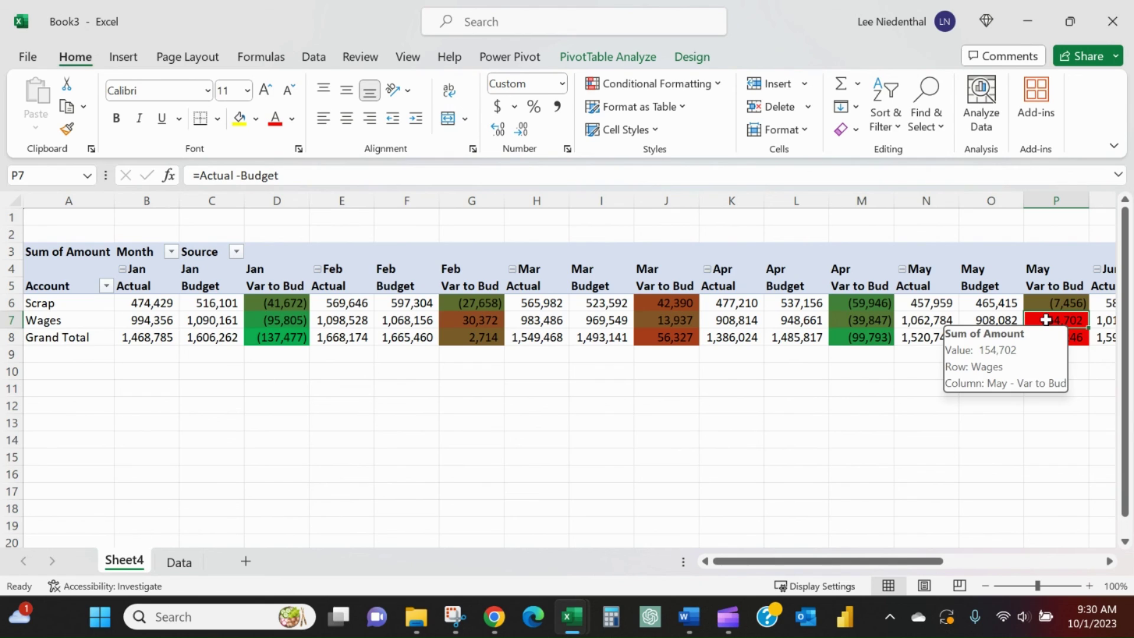